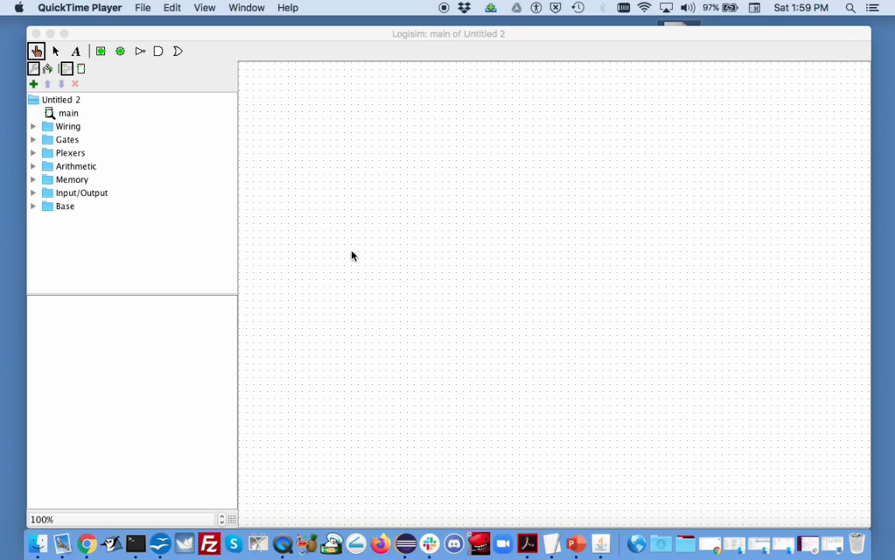
Add a new circuit named And-Or to the project and select it
click(33, 84)
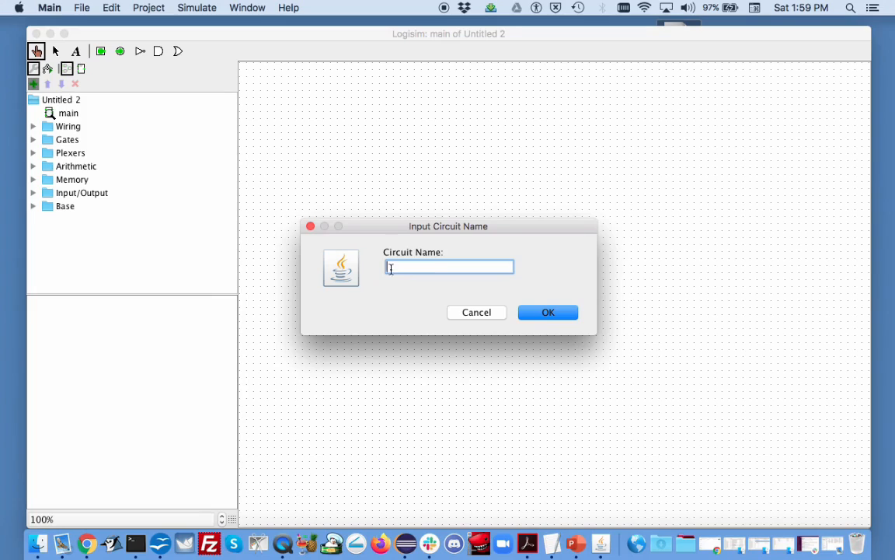
text(And-Or)
click(550, 314)
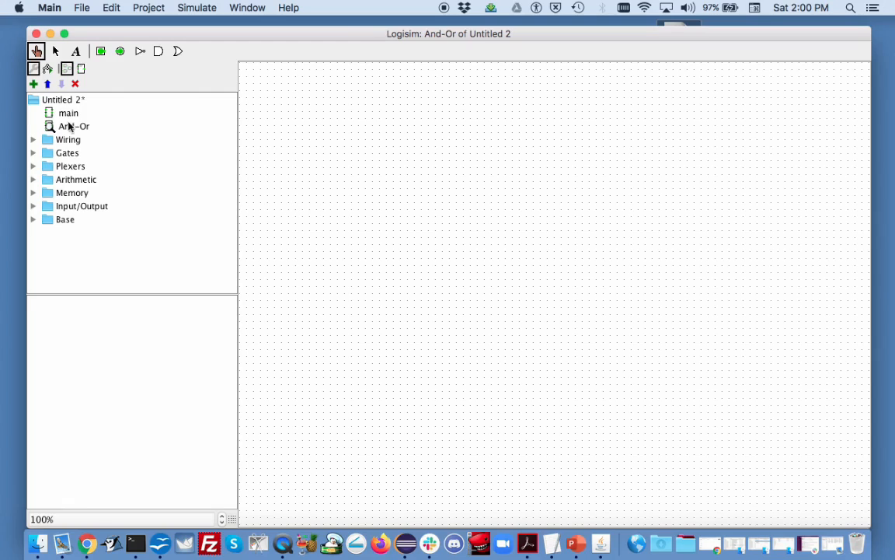
click(75, 129)
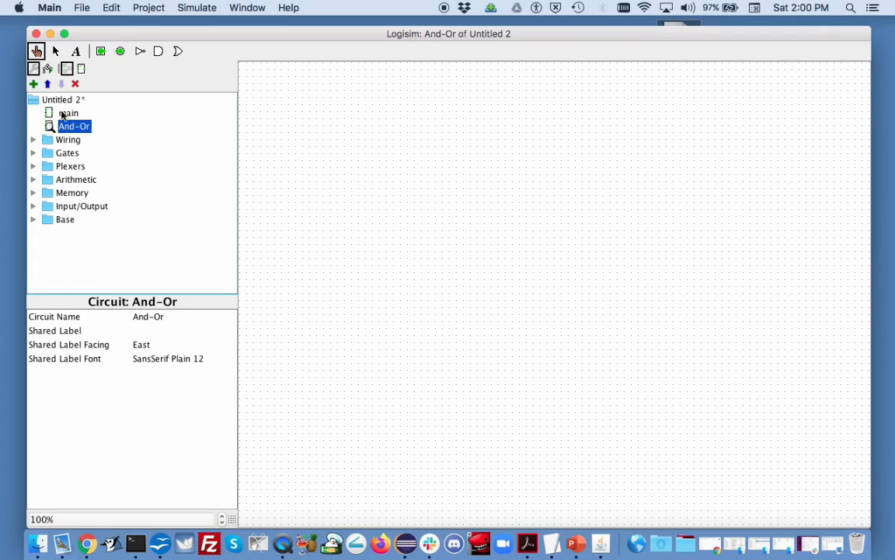
Place an AND gate in the And-Or circuit and an OR gate above and to the right of it
click(159, 51)
click(159, 51)
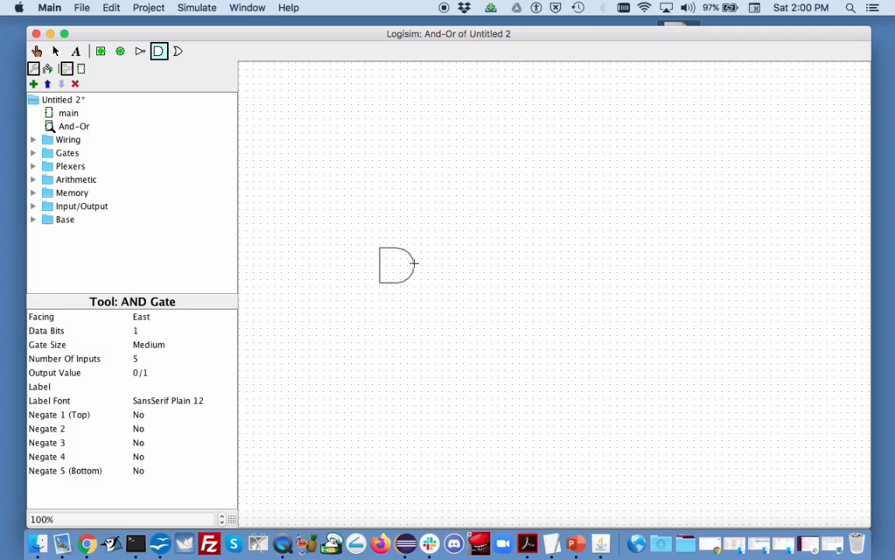
click(450, 265)
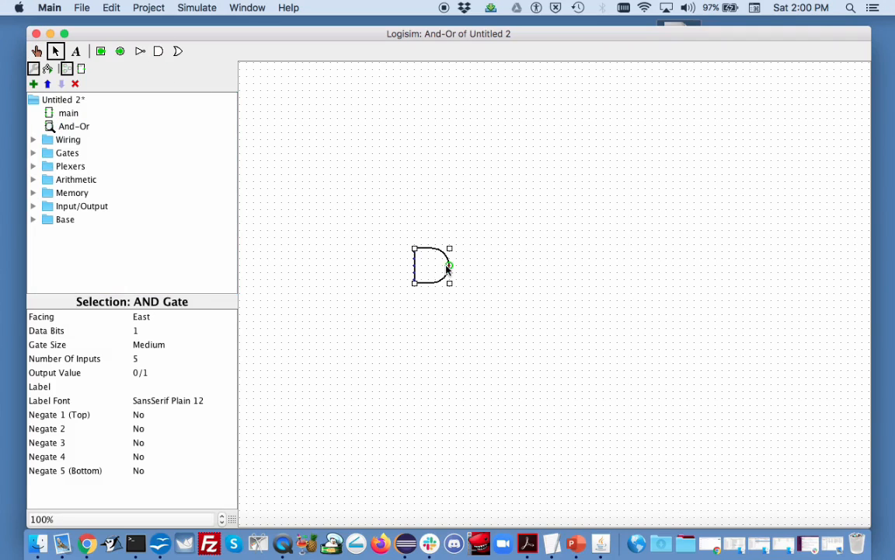
click(178, 51)
click(526, 238)
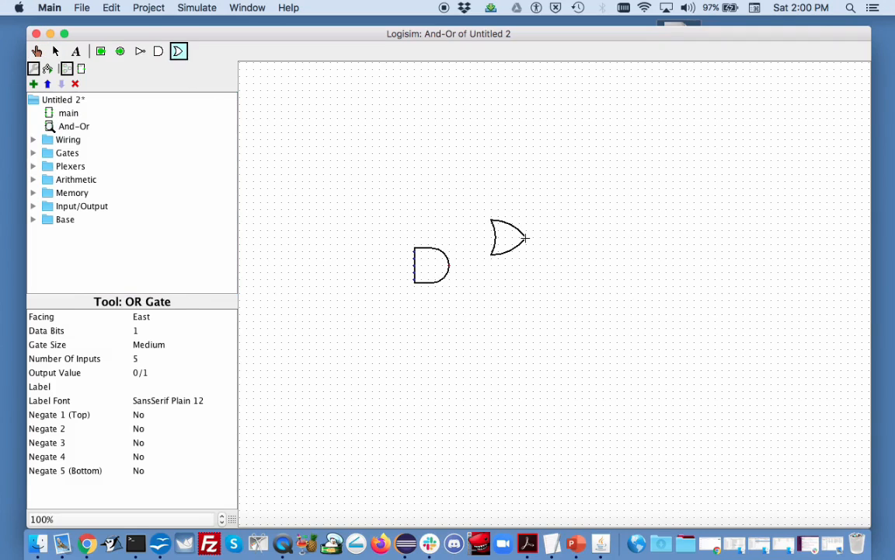
Set the number of inputs to 2 on both the OR gate and the AND gate
right_click(519, 244)
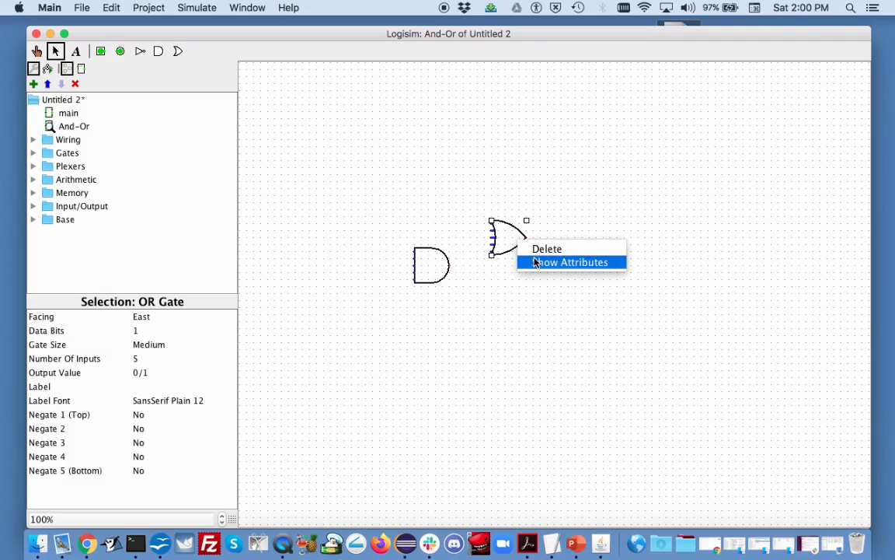
click(140, 363)
click(142, 359)
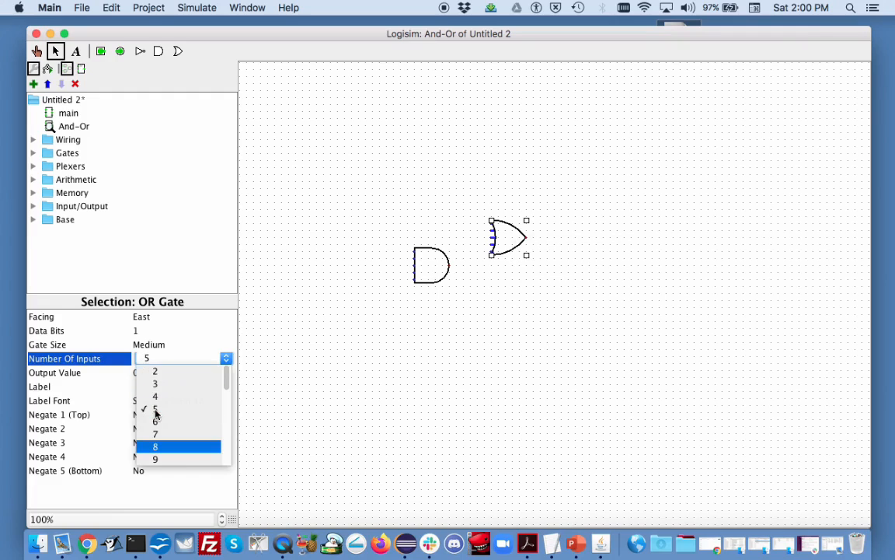
click(155, 371)
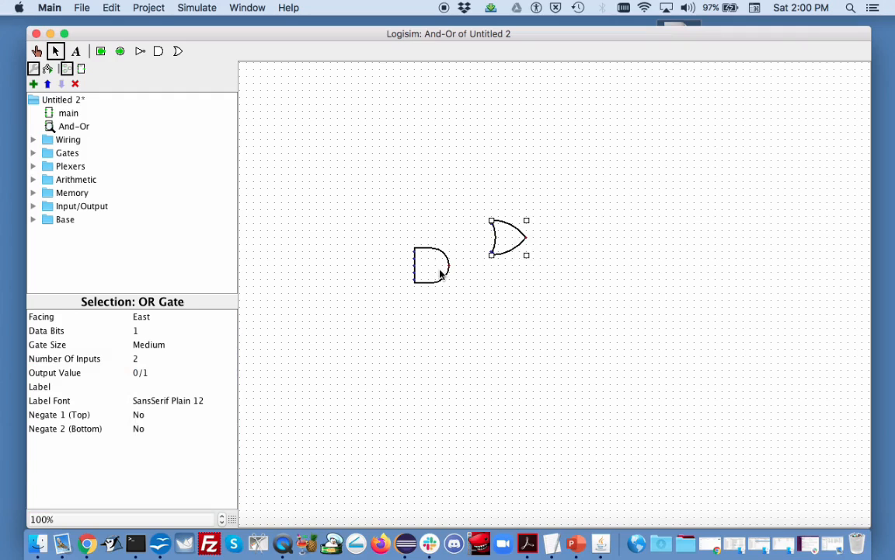
click(441, 273)
click(144, 359)
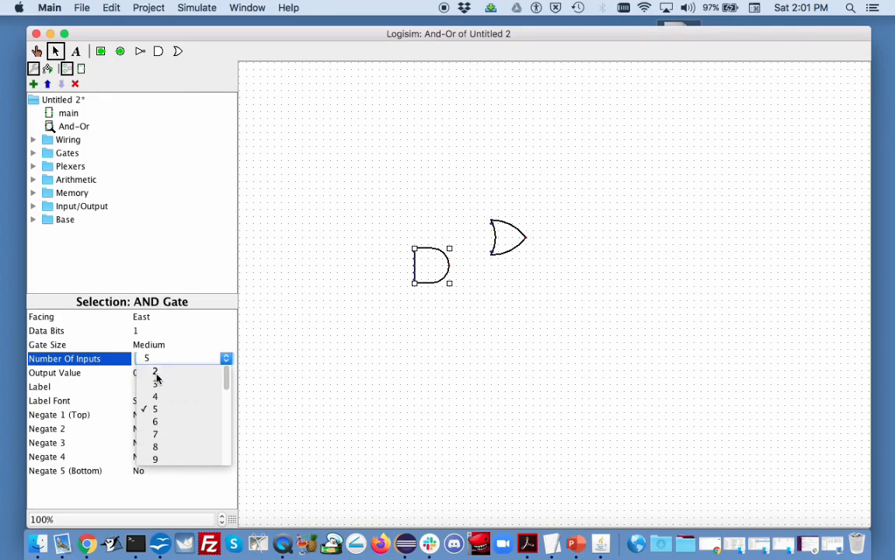
click(155, 373)
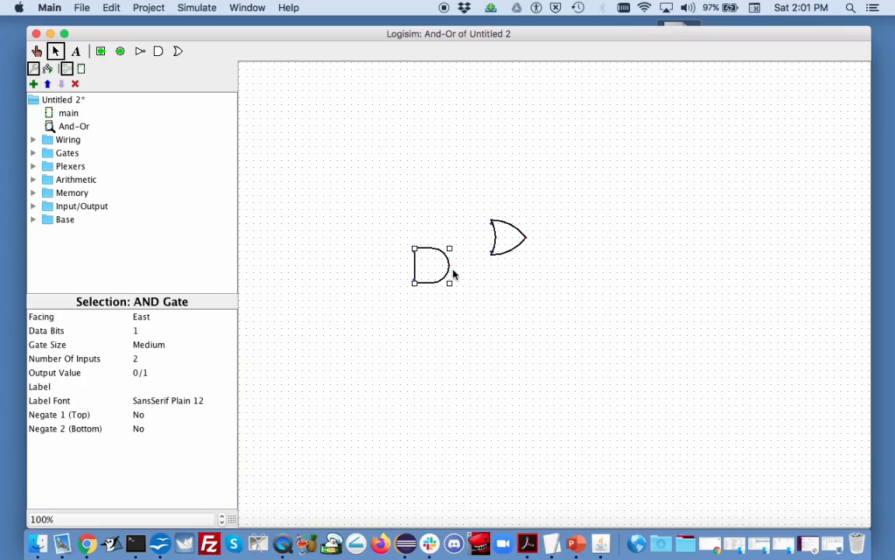
Wire the AND gate's output to the OR gate's lower input, and connect two new input pins to the AND gate's inputs
drag(470, 268, 490, 254)
click(100, 52)
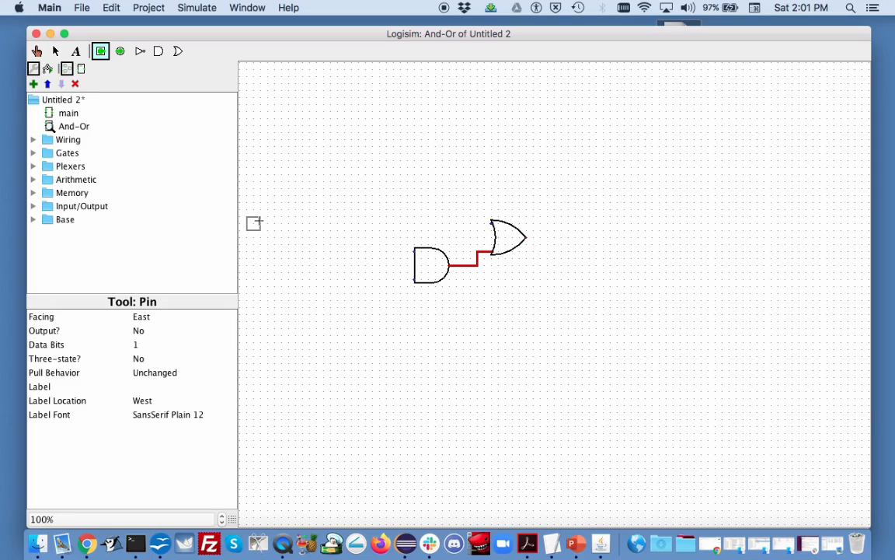
click(308, 287)
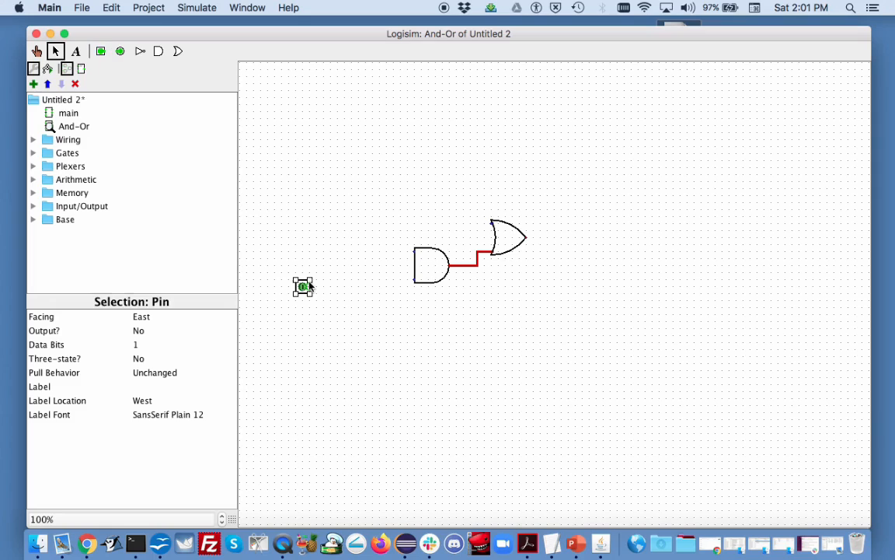
drag(310, 287, 411, 285)
click(101, 52)
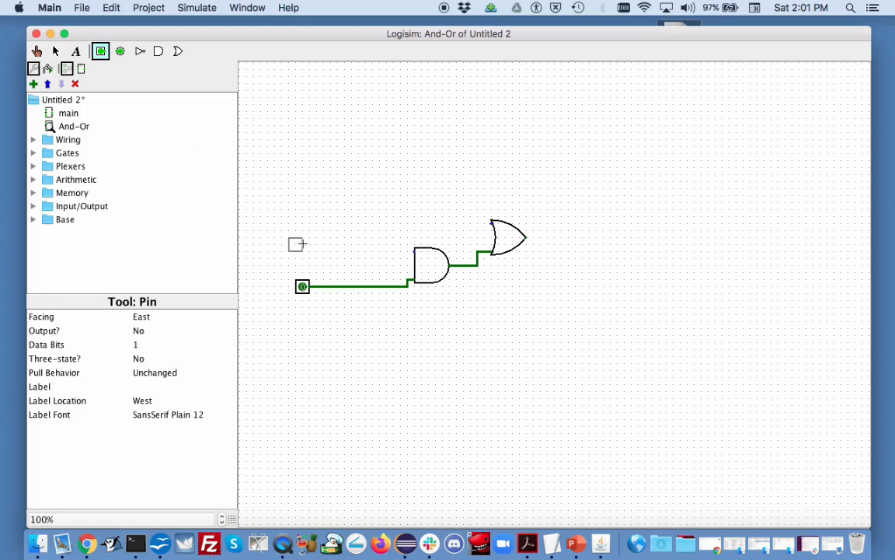
click(304, 252)
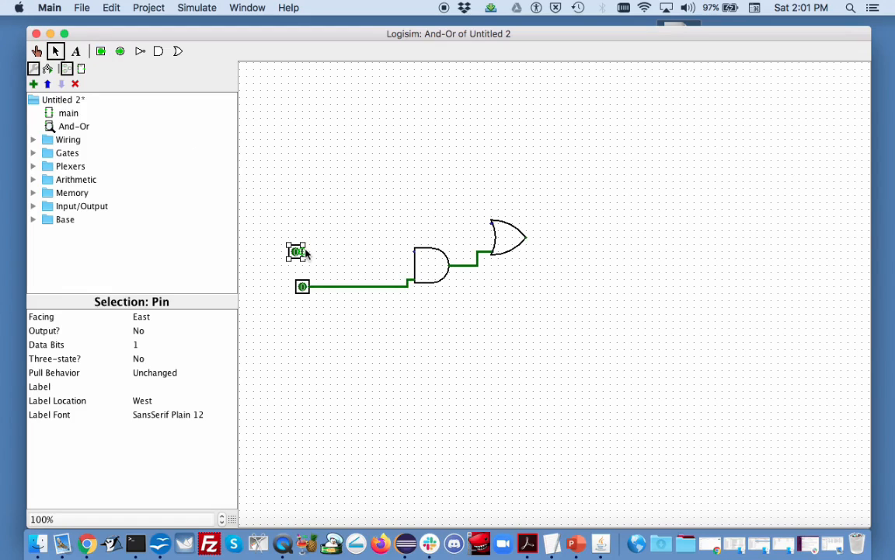
drag(305, 252, 412, 261)
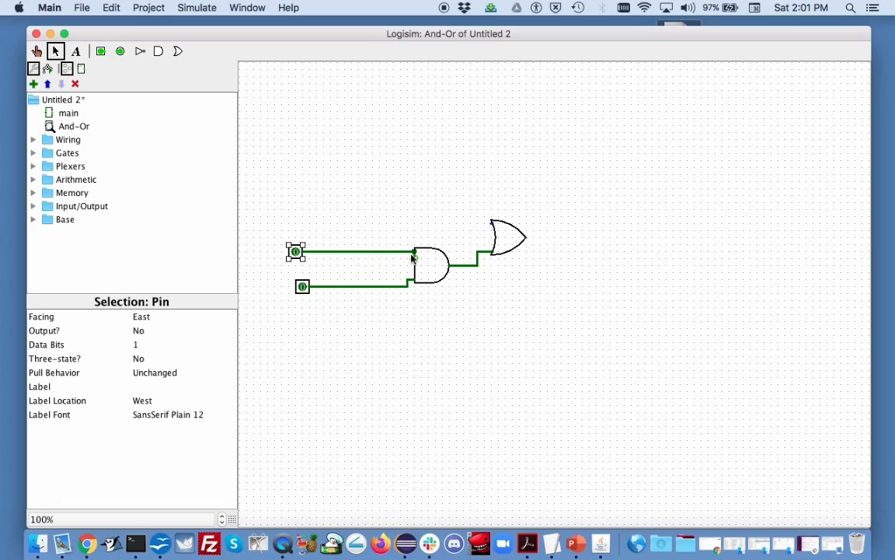
Add a third input pin above the other two and wire it to the OR gate's upper input
click(100, 51)
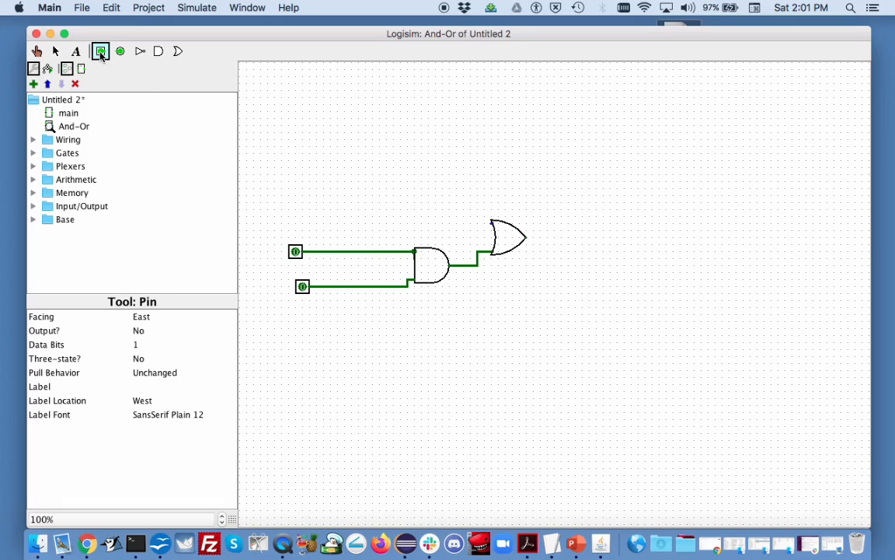
click(309, 224)
drag(317, 225, 491, 225)
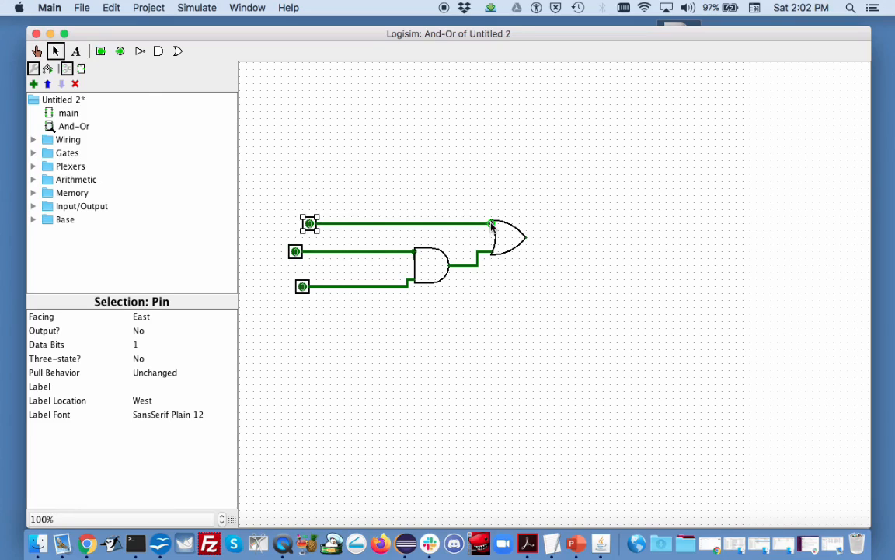
Place an output pin to the right of the OR gate and wire the gate's output to it
click(121, 52)
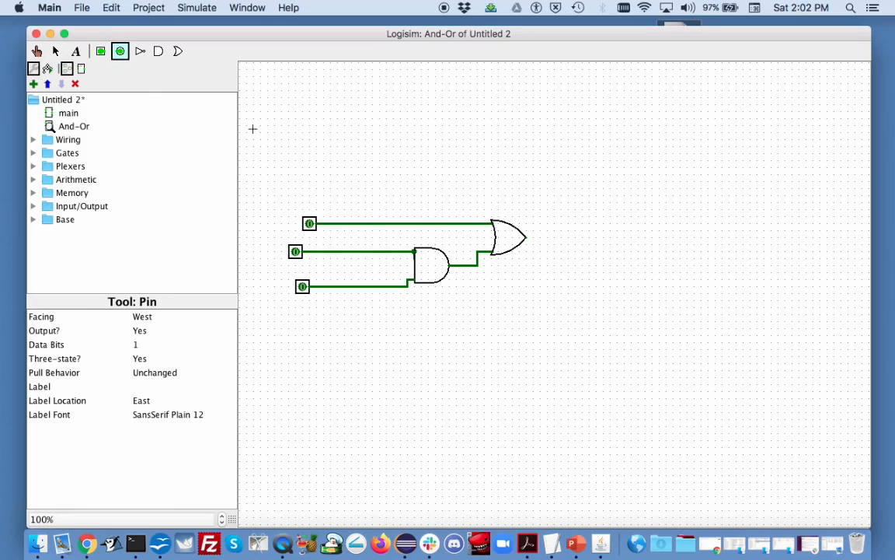
click(594, 237)
drag(526, 237, 594, 242)
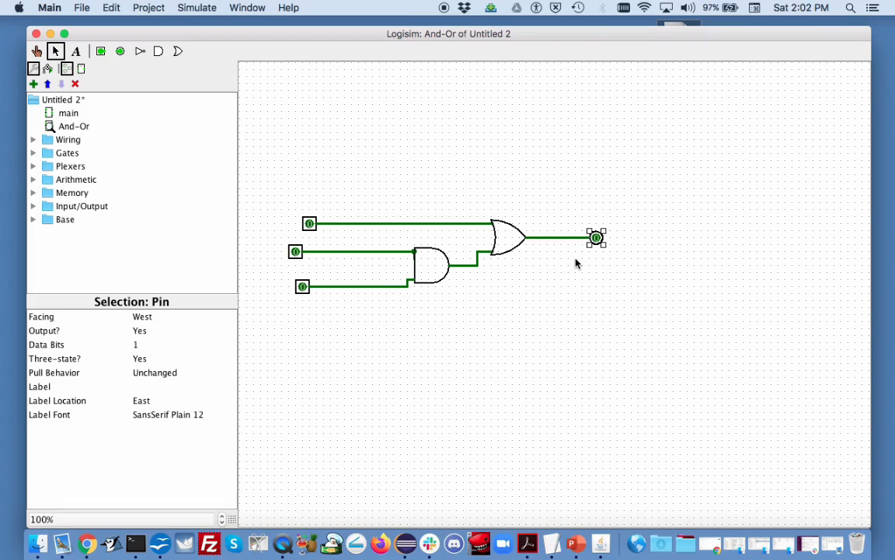
click(576, 263)
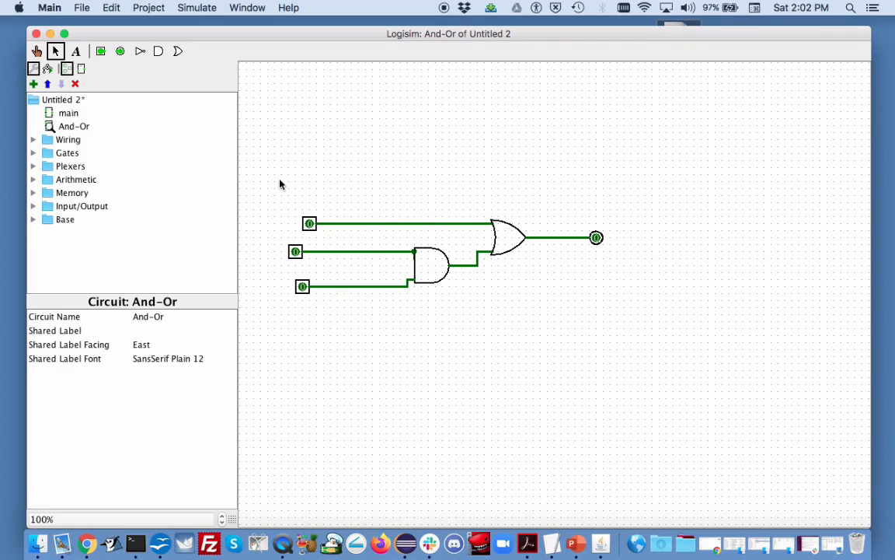
Open the And-Or circuit's appearance for editing, then enlarge its rectangle and place it below and right of the ports
right_click(85, 131)
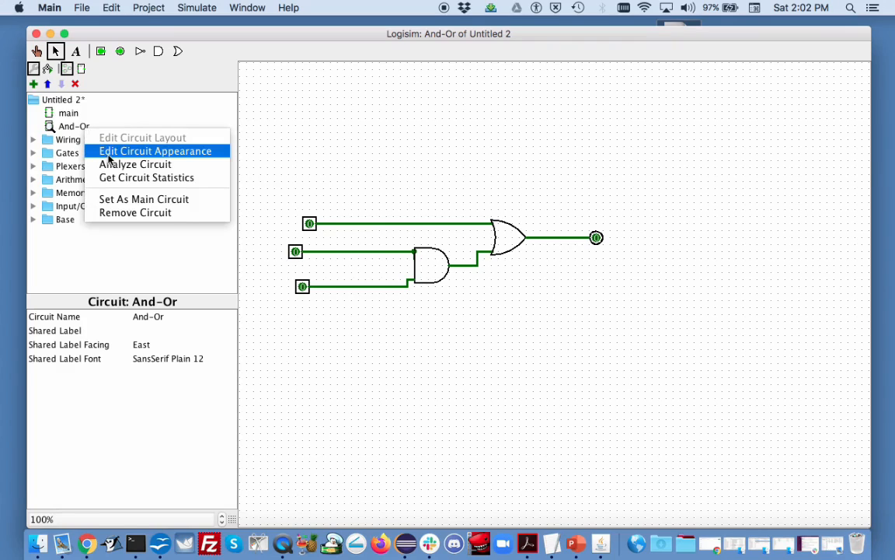
click(106, 152)
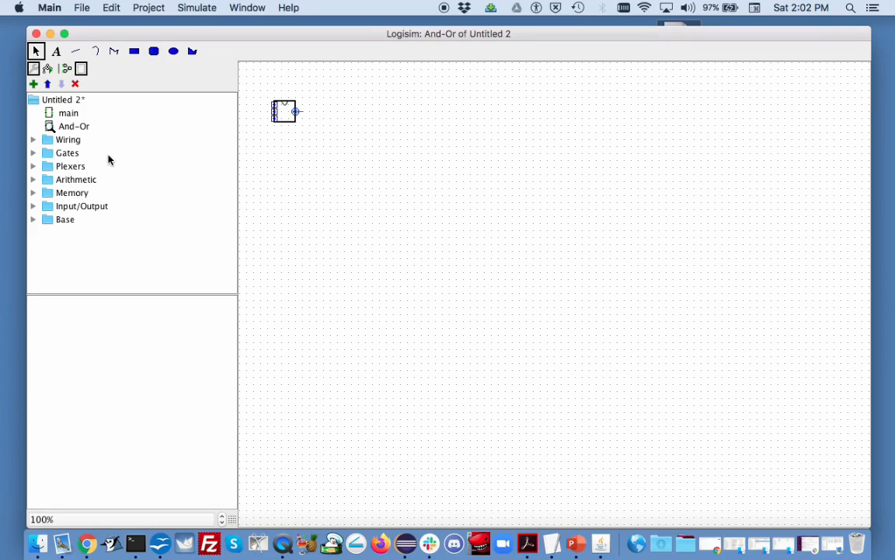
click(287, 122)
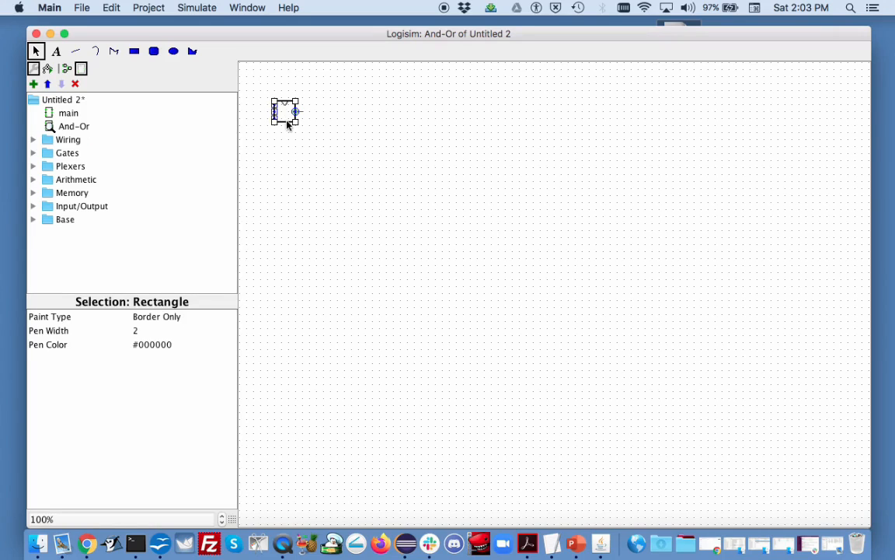
drag(287, 122, 400, 233)
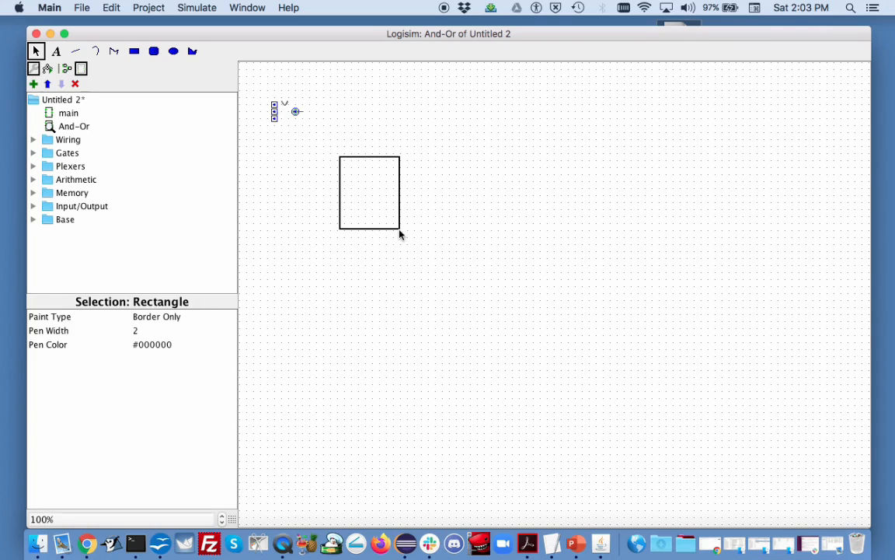
drag(400, 234, 400, 233)
Move the three input ports onto the rectangle's left edge and the output port onto its right edge
click(275, 109)
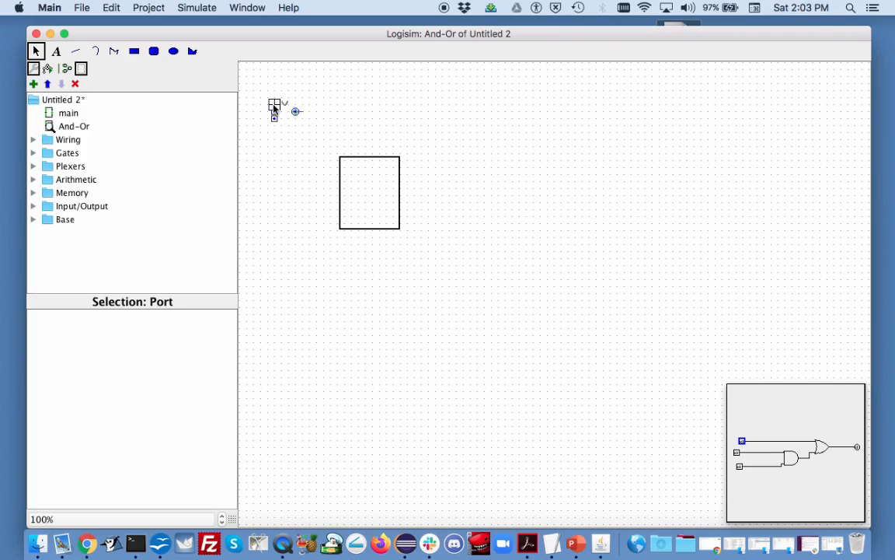
drag(275, 109, 342, 184)
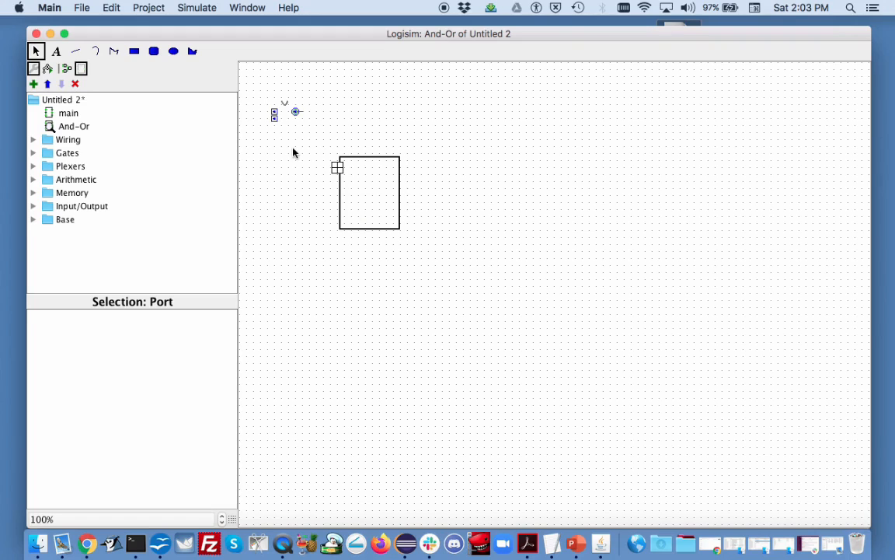
drag(273, 113, 337, 196)
drag(275, 120, 339, 216)
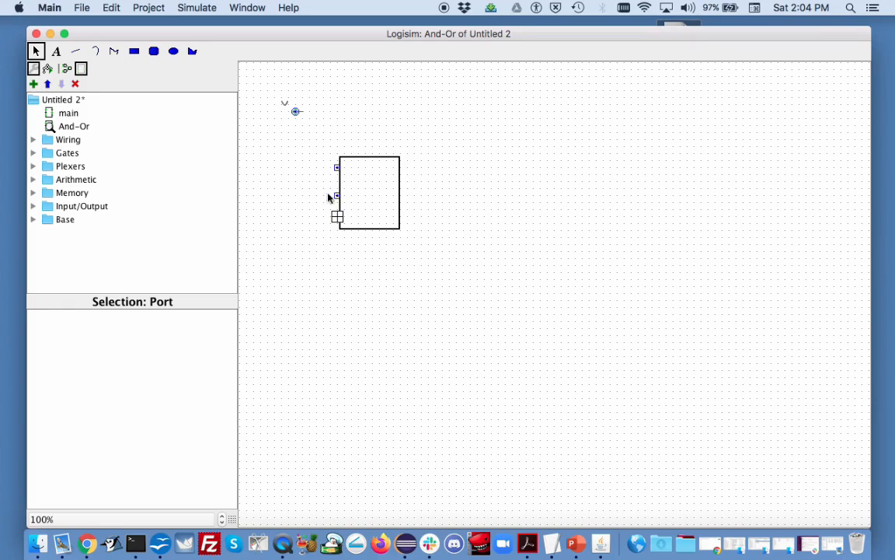
click(296, 113)
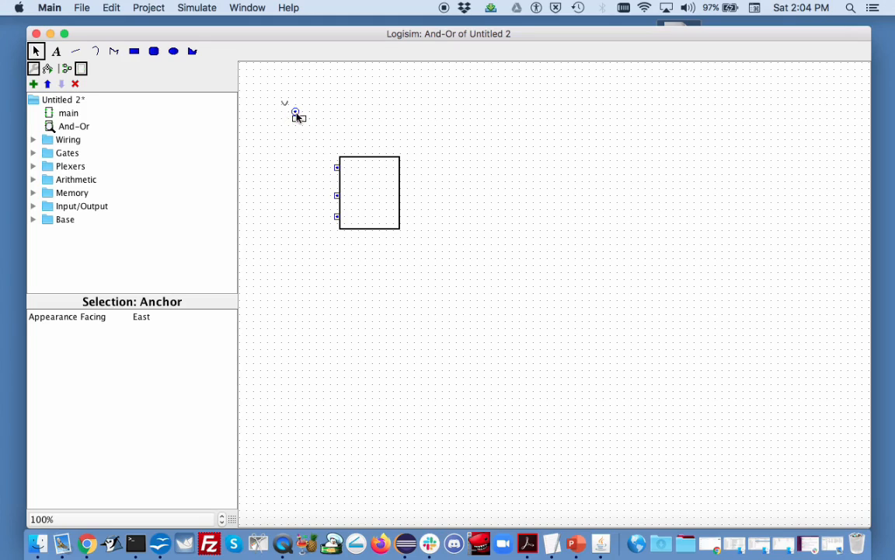
click(296, 113)
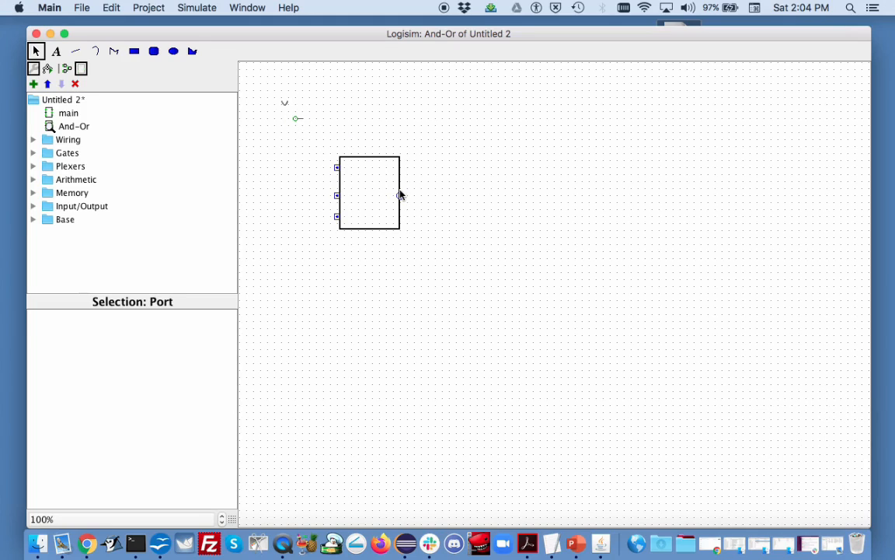
drag(400, 195, 400, 190)
Move the anchor inside the rectangle and the notch curve to the middle of its top edge
click(296, 121)
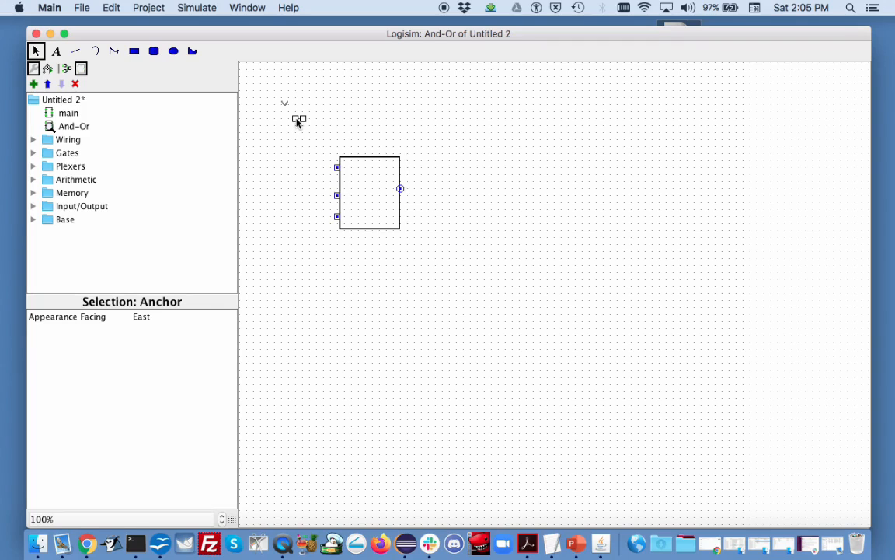
drag(296, 120, 338, 186)
drag(284, 103, 368, 158)
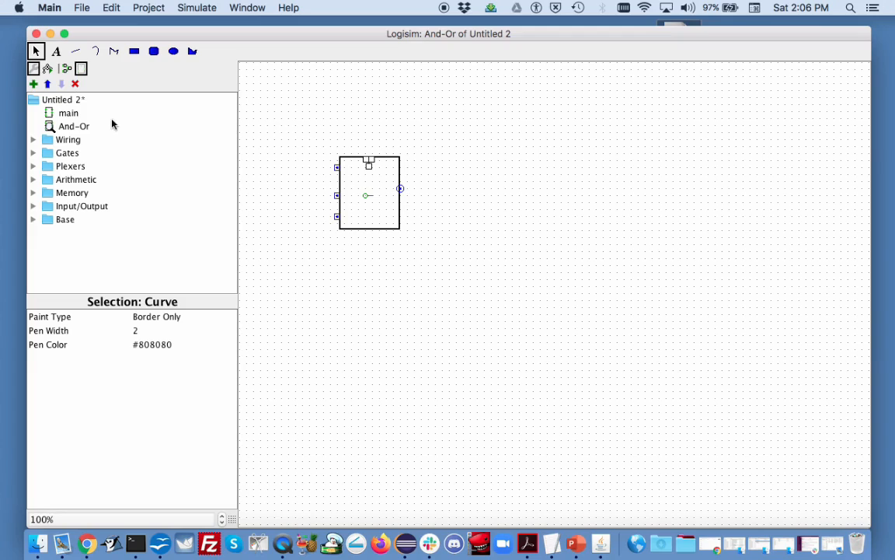
Open the main circuit and place one instance of the And-Or subcircuit on its canvas
click(78, 117)
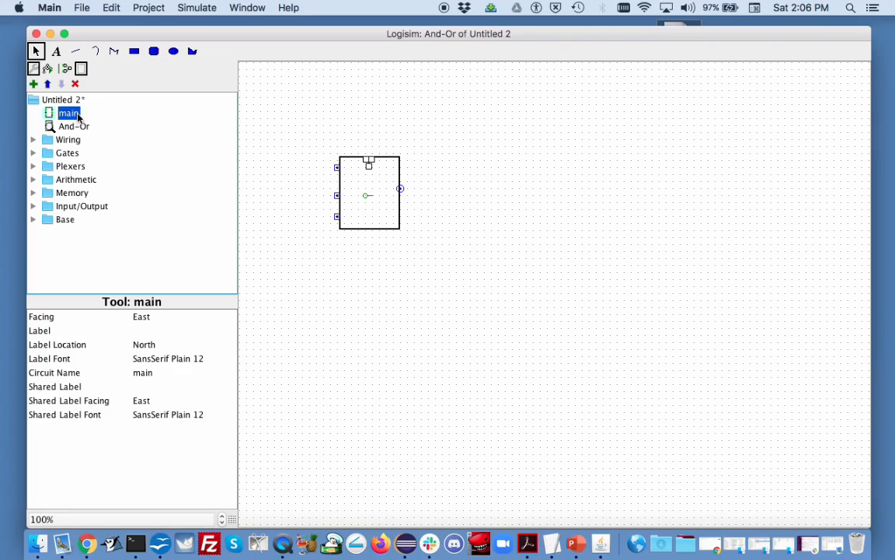
double_click(78, 117)
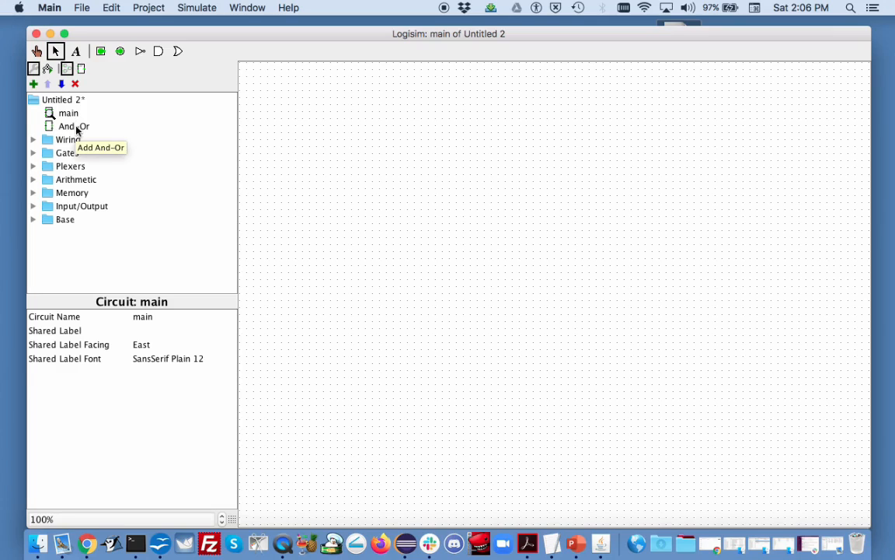
click(77, 129)
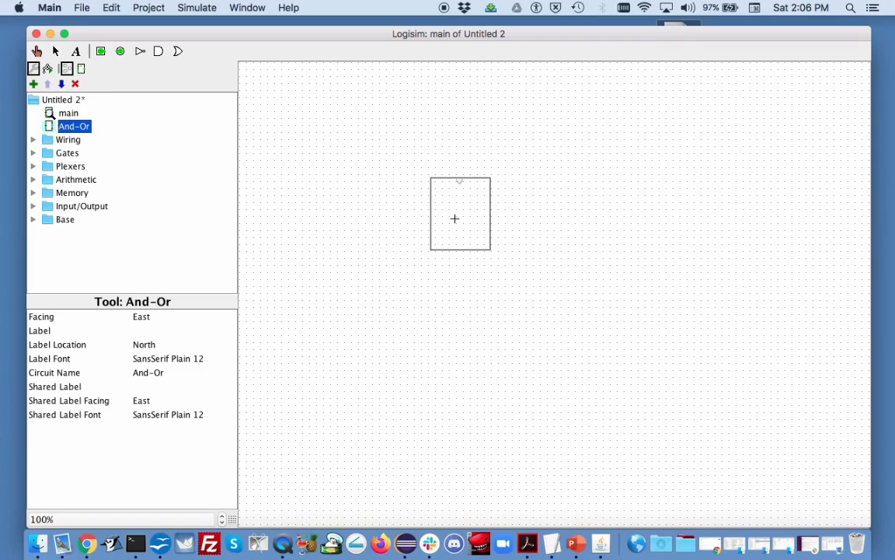
click(463, 221)
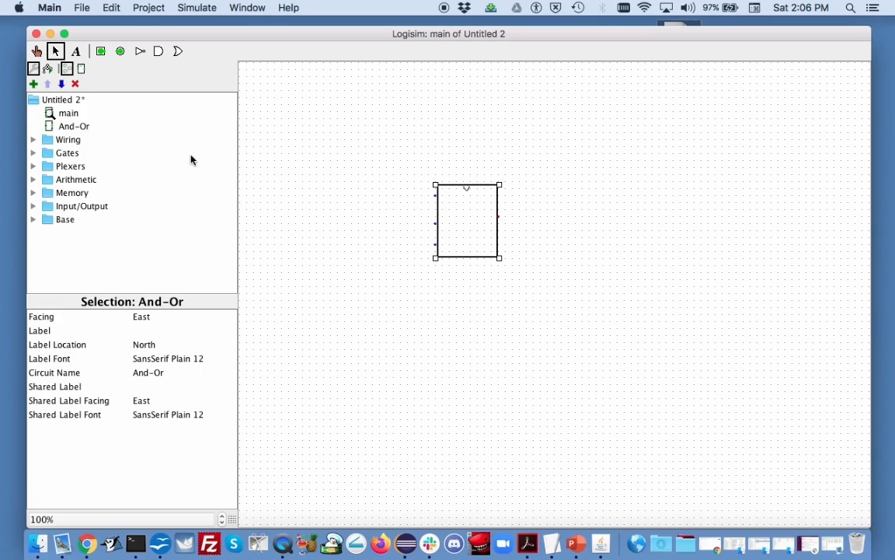
Place a second And-Or subcircuit instance to the right of the first one in the main circuit
click(78, 127)
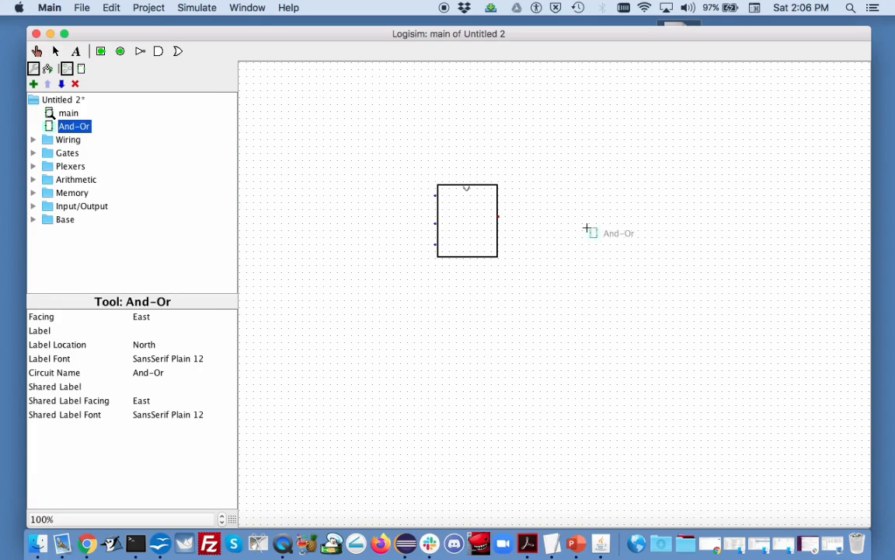
drag(75, 127, 75, 128)
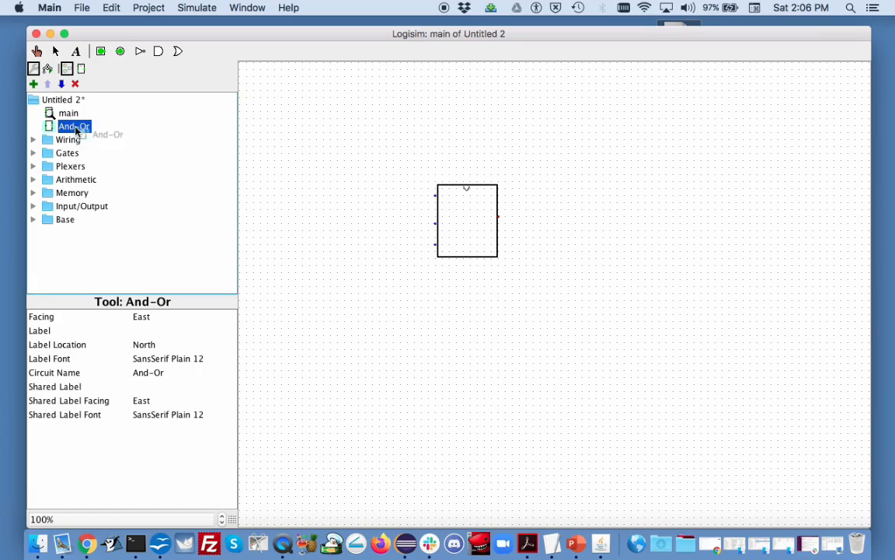
click(578, 230)
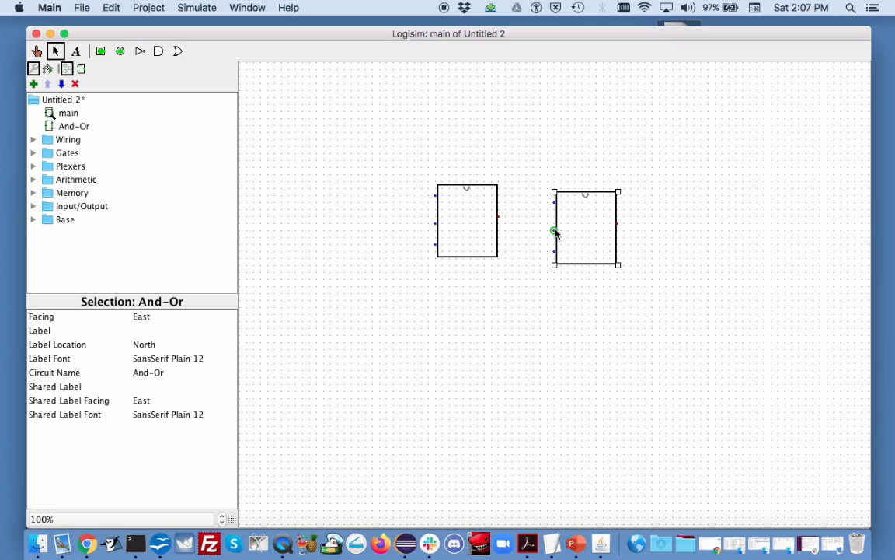
Place three 1-bit input pins in a vertical column to the left of the first And-Or block
click(101, 53)
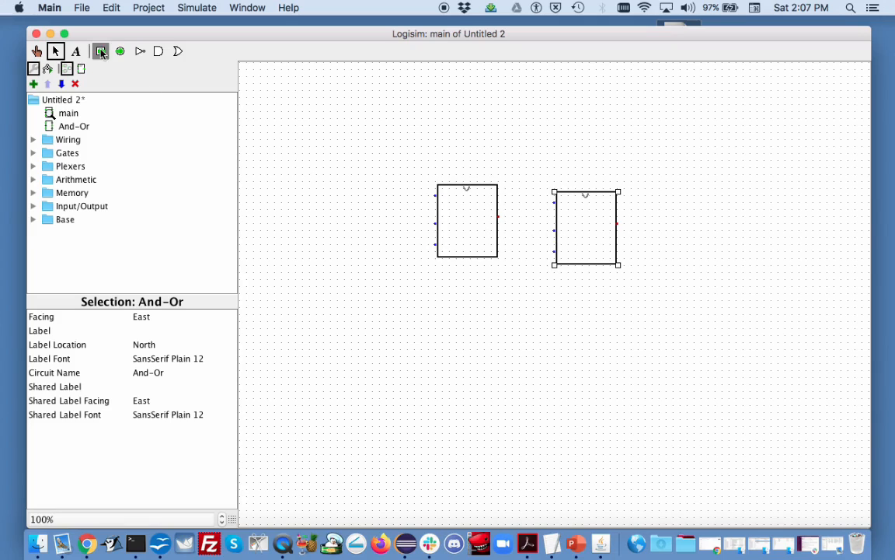
click(354, 189)
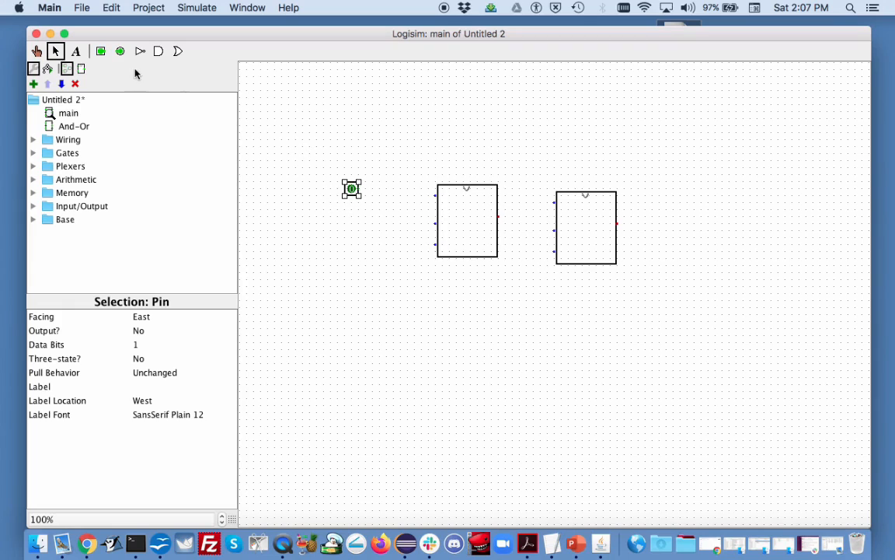
click(100, 51)
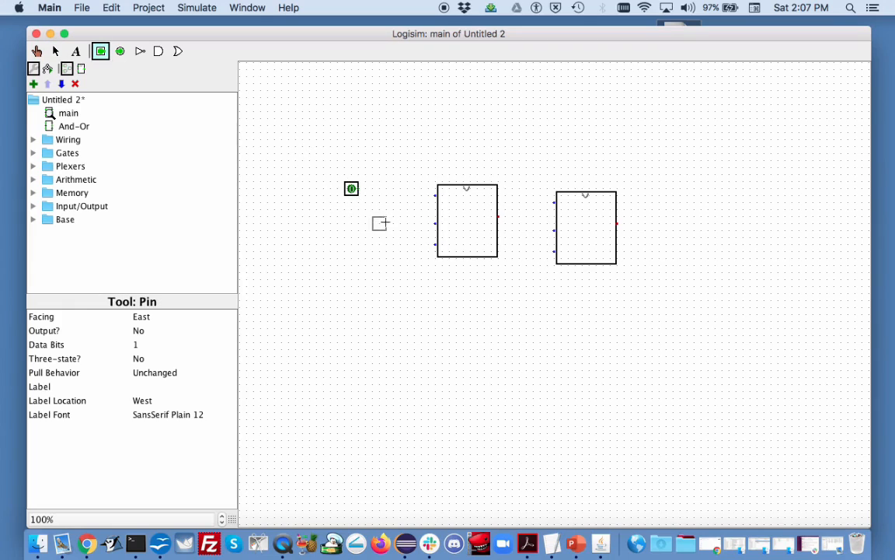
click(355, 224)
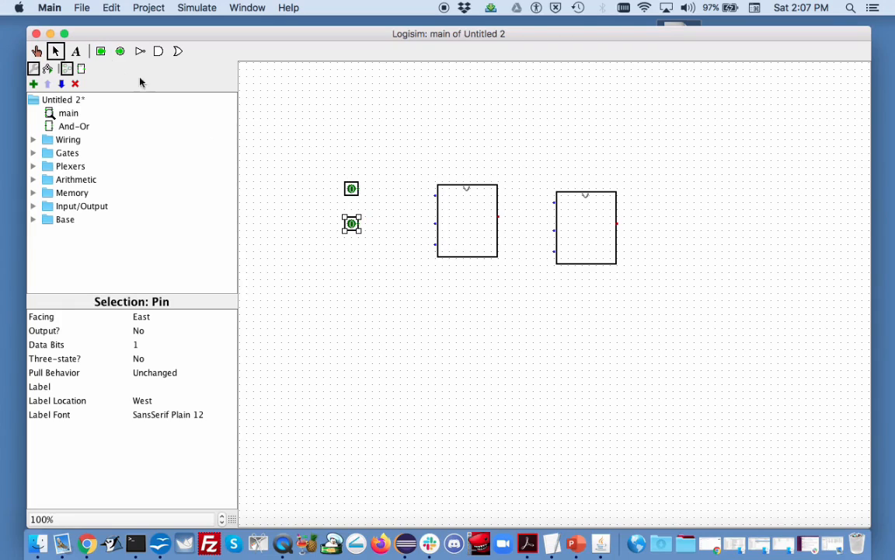
click(100, 51)
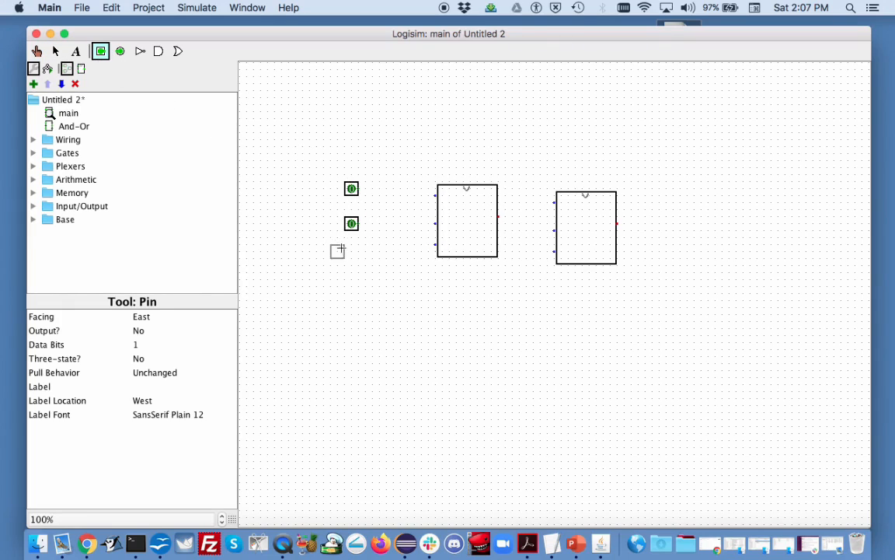
click(356, 251)
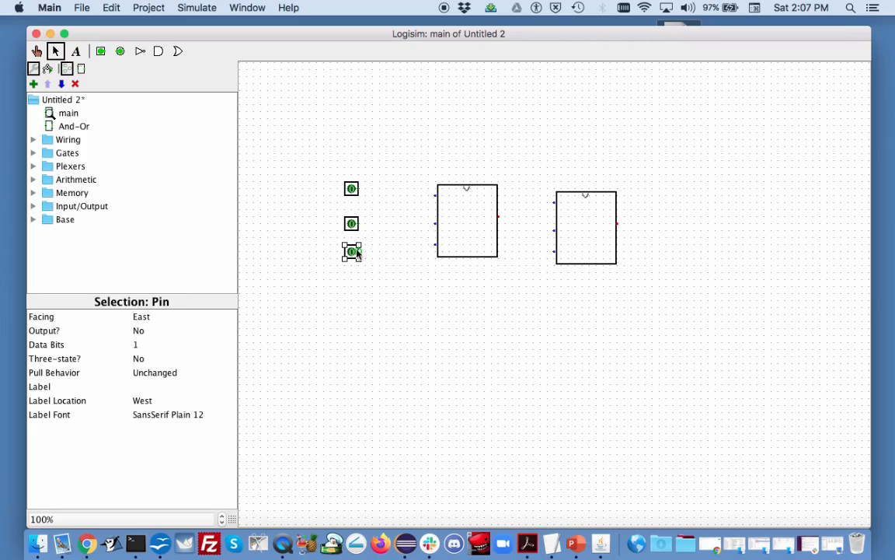
Wire the three input pins to the first And-Or block's inputs and its output to the second block's top input
drag(359, 252, 437, 245)
drag(359, 223, 436, 224)
drag(359, 188, 436, 194)
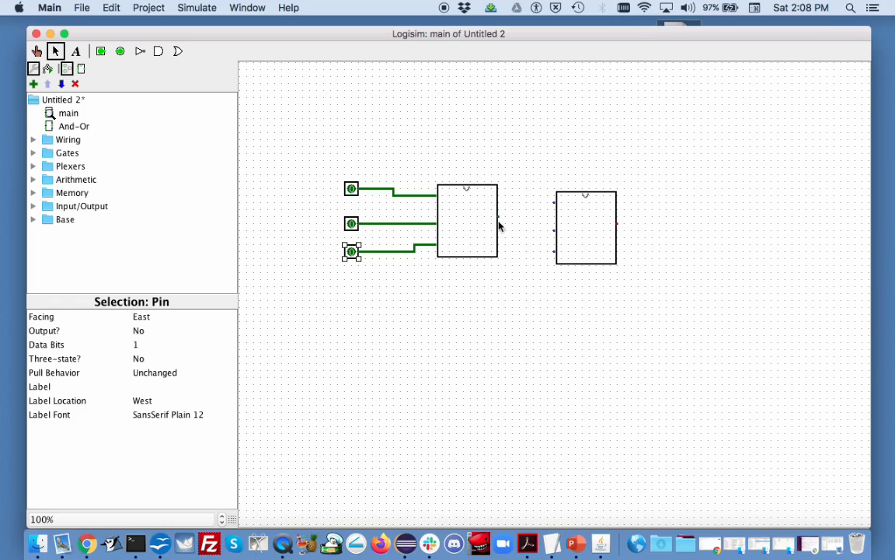
drag(498, 216, 555, 202)
Add two more input pins below the existing column and wire them to the second And-Or block's middle and bottom inputs
click(100, 52)
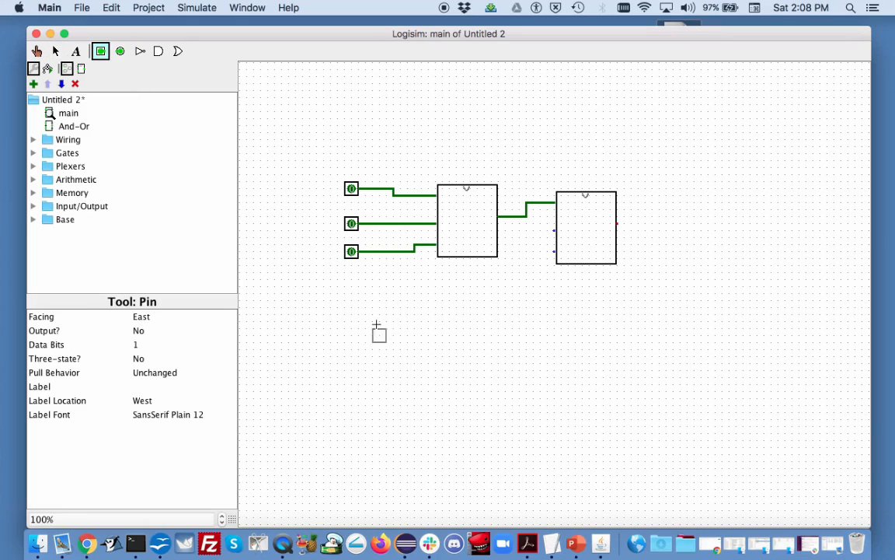
click(351, 294)
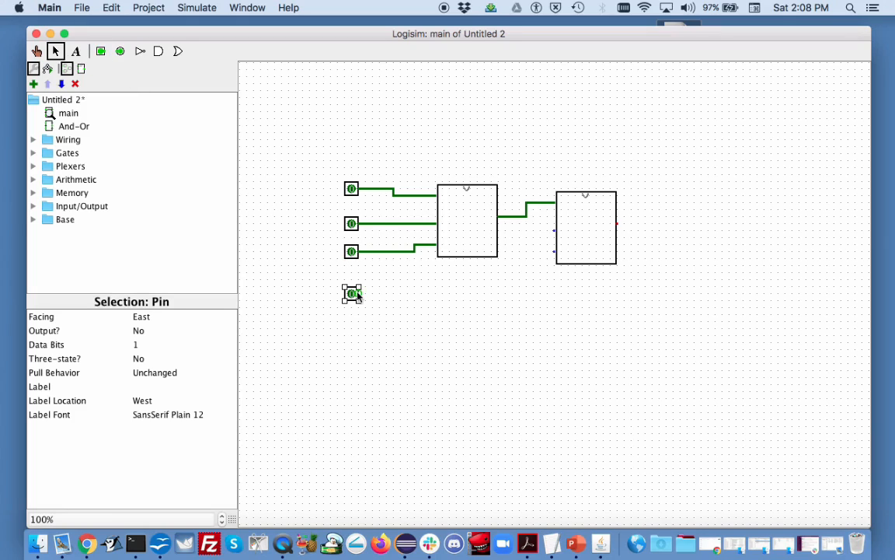
click(100, 51)
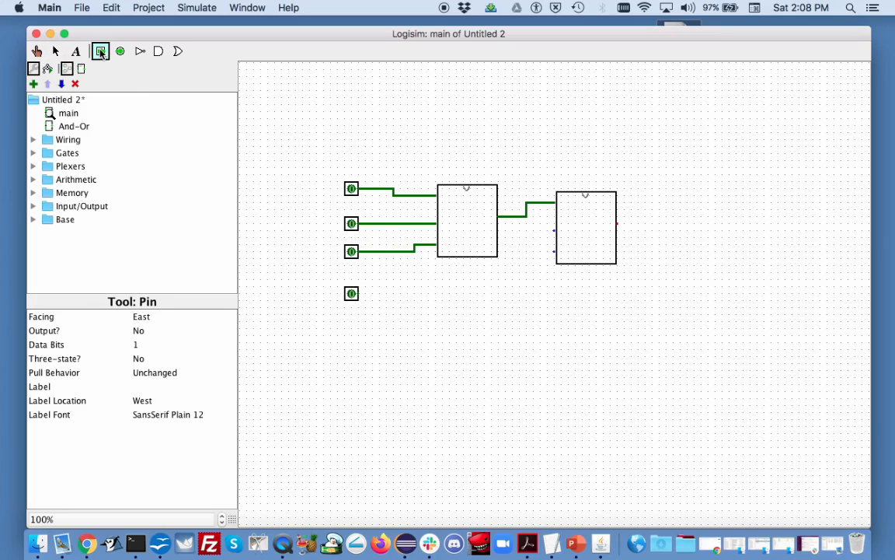
click(358, 329)
drag(360, 296, 554, 230)
drag(359, 329, 556, 252)
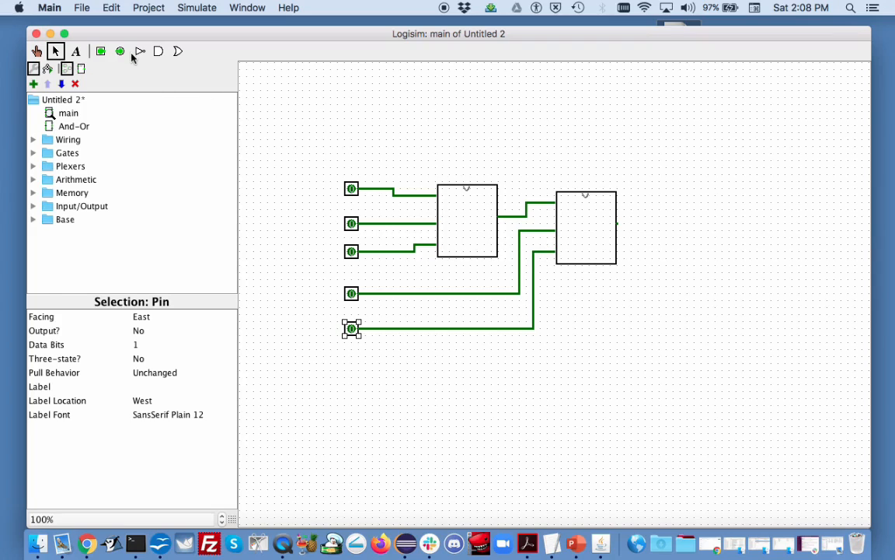
Place an output pin to the right of the second And-Or block and wire the block's output to it
click(120, 51)
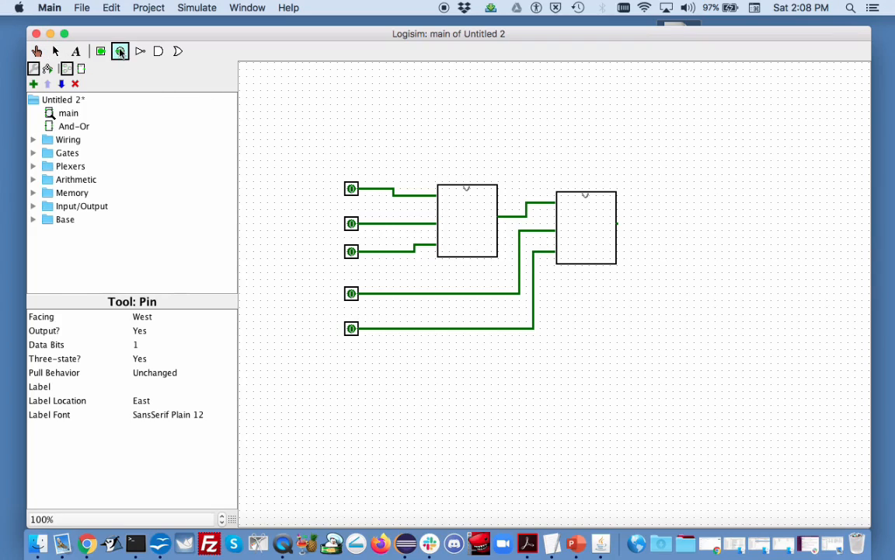
click(693, 223)
drag(617, 224, 693, 224)
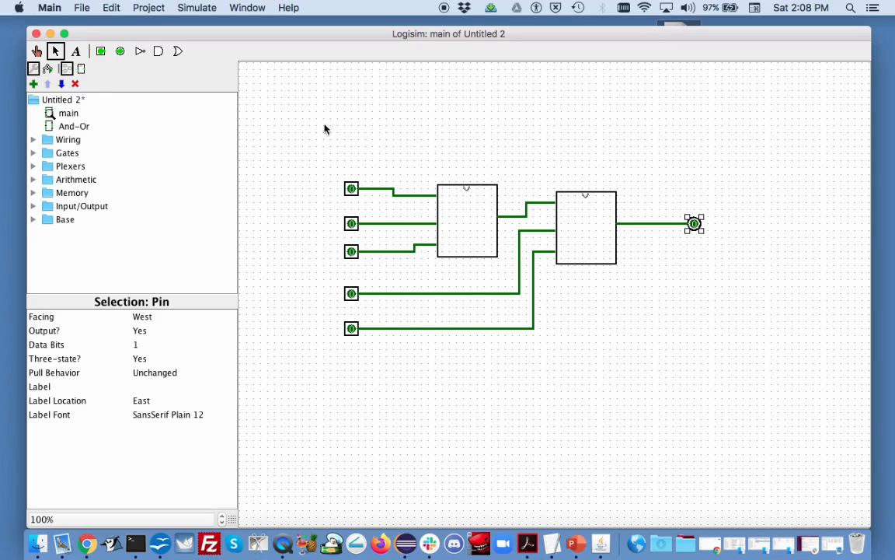
Test the circuit with the Poke tool by setting the second and third input pins from the top to 1
click(37, 51)
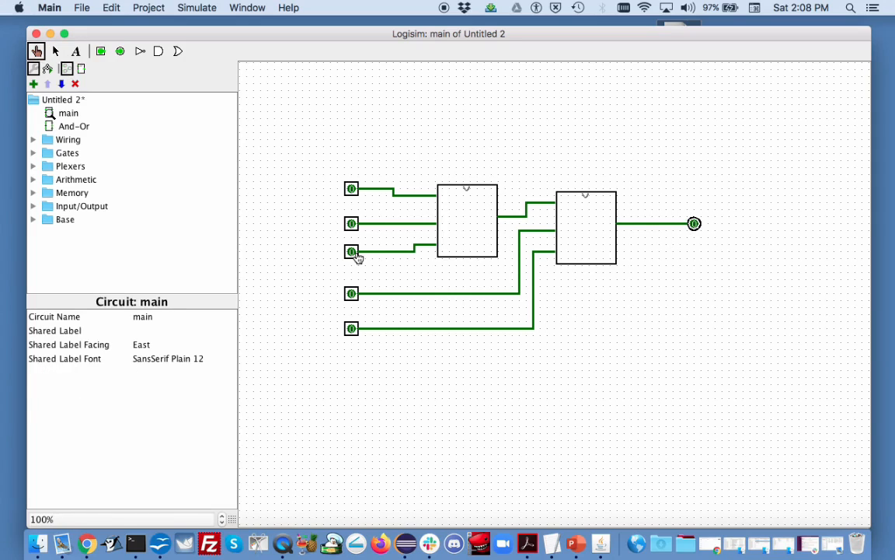
click(351, 224)
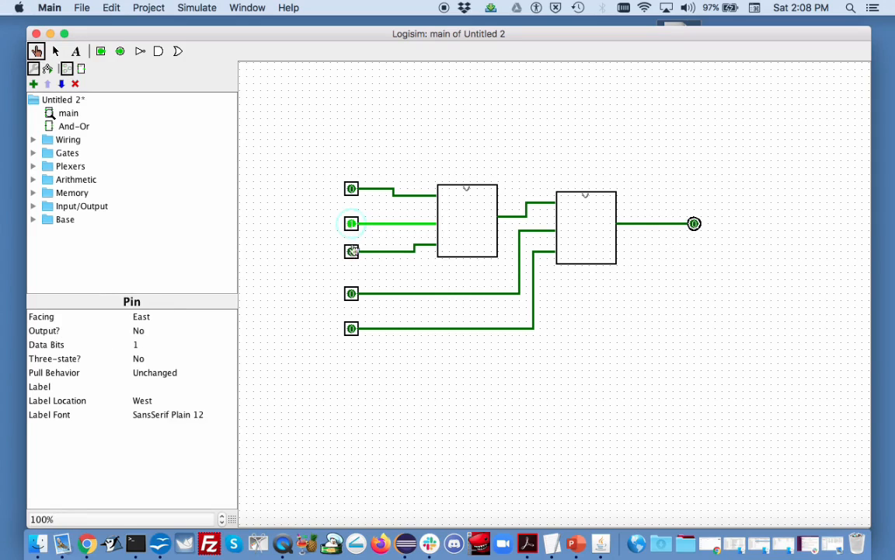
click(352, 252)
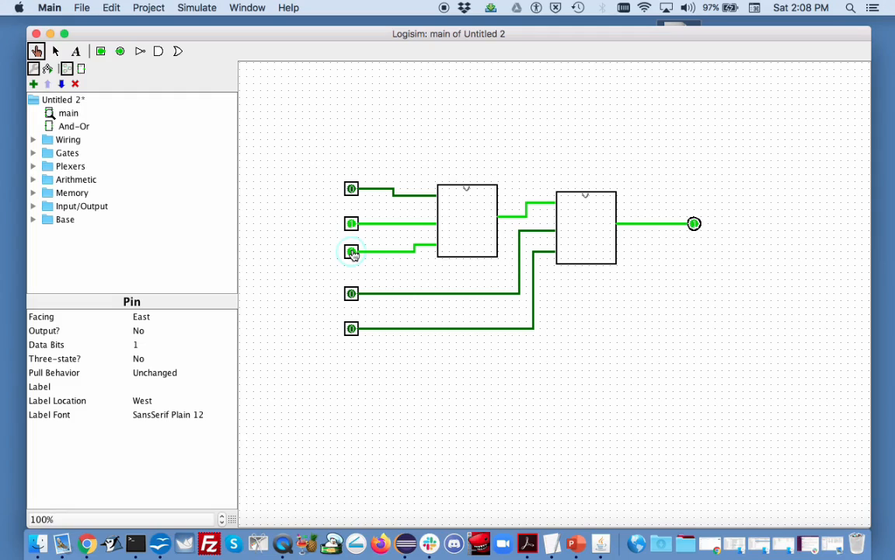